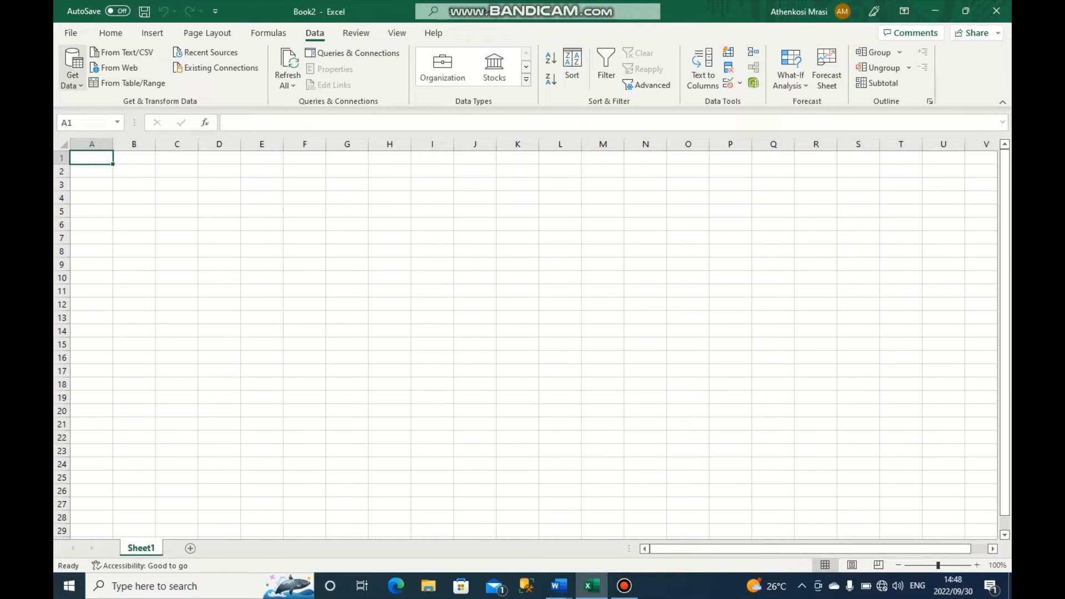
Step: Import the text/CSV file DataNetflixRevenue2020_V2 from the netflix dataset folder and open it for transformation in Power Query Editor
{"action": "left_click", "coordinate": [72, 71]}
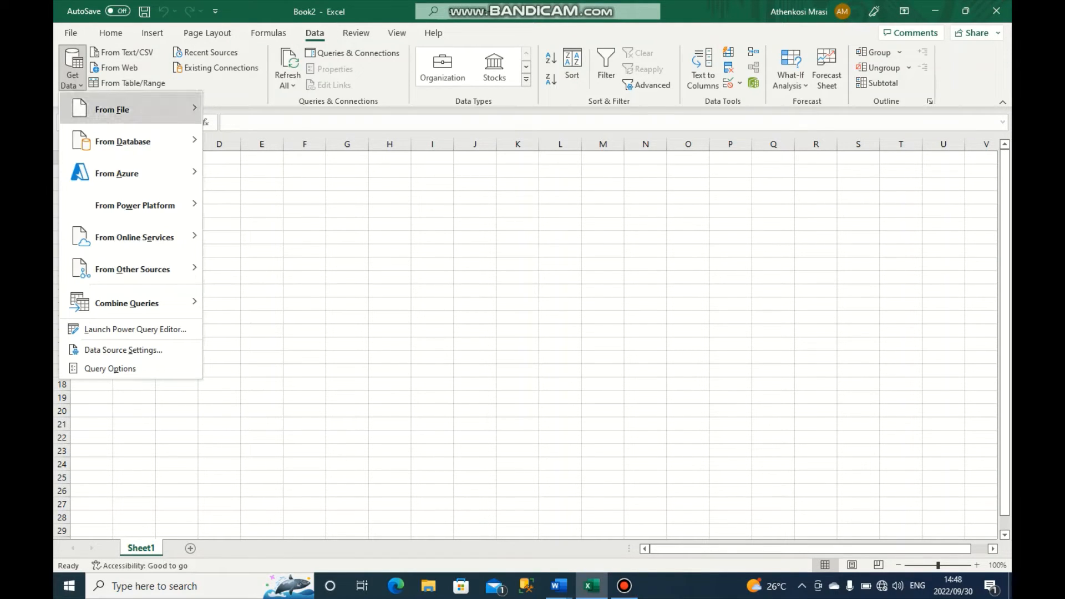
{"action": "mouse_move", "coordinate": [133, 109]}
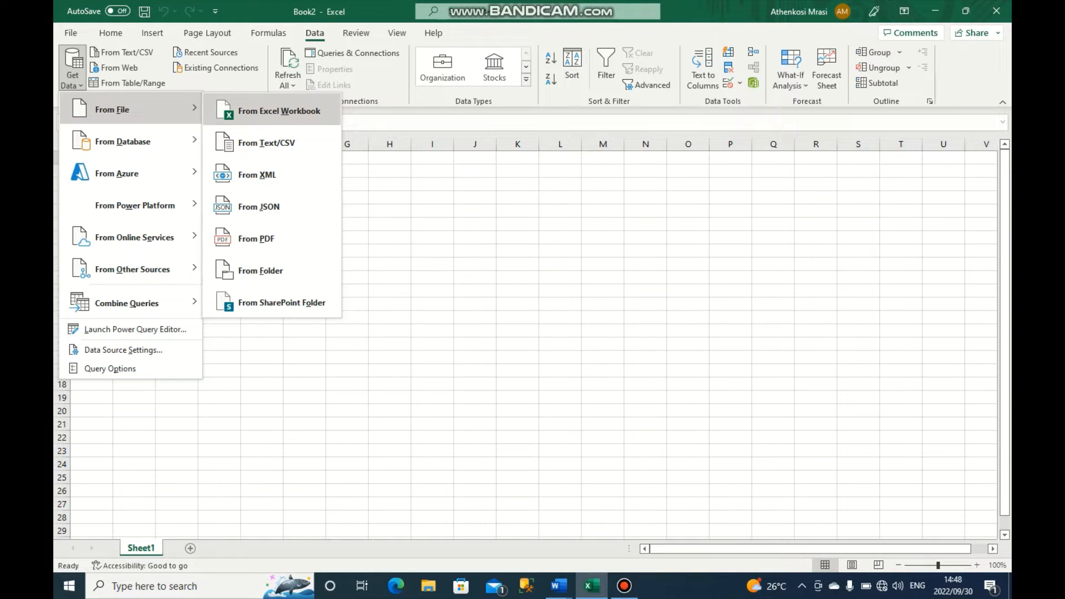
{"action": "mouse_move", "coordinate": [133, 141]}
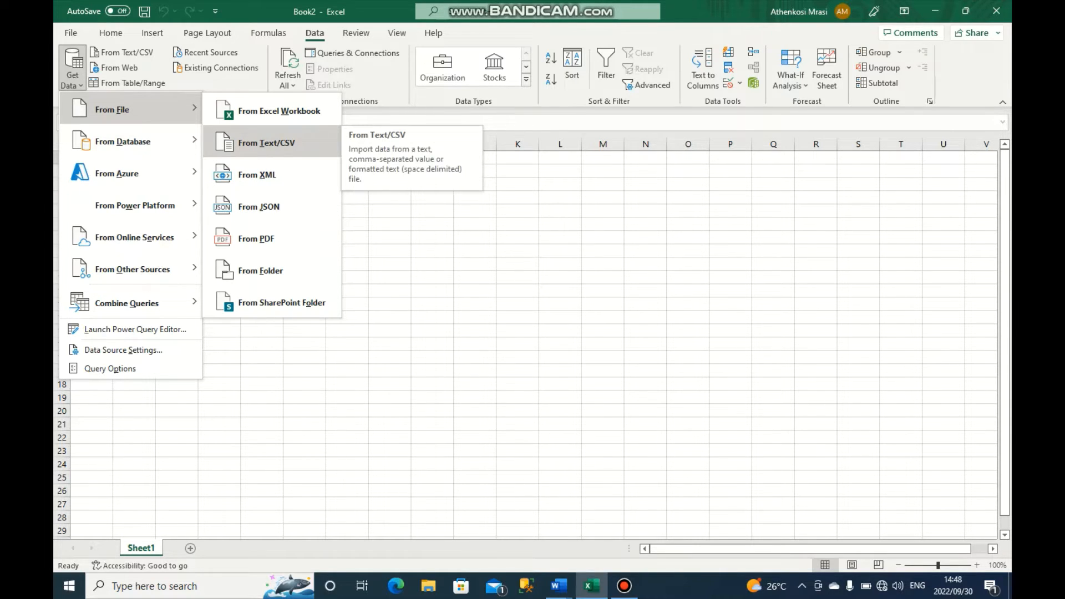
{"action": "left_click", "coordinate": [267, 143]}
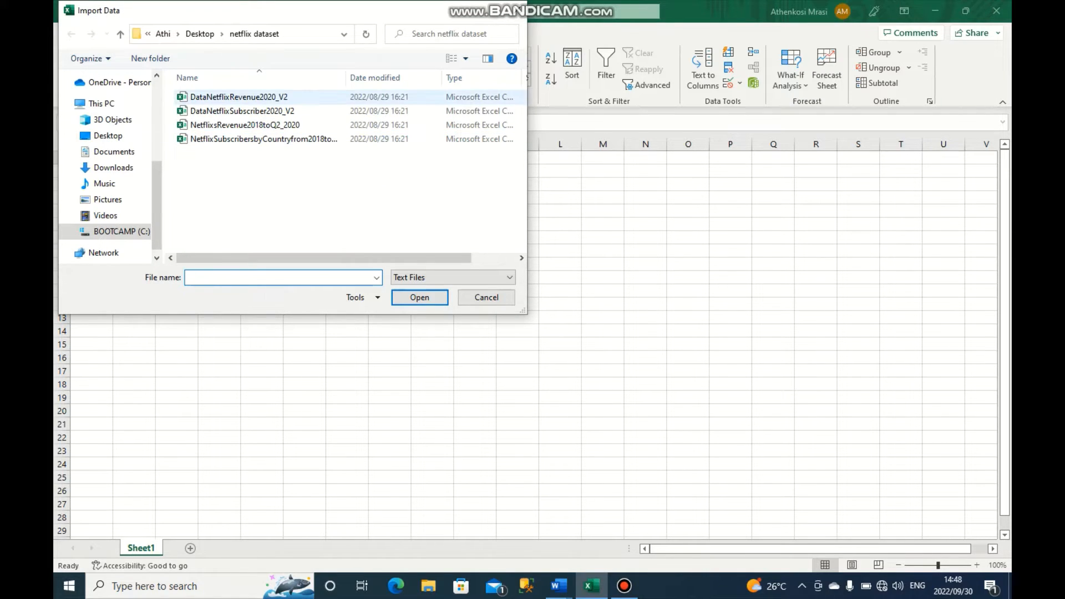
{"action": "left_click", "coordinate": [266, 97]}
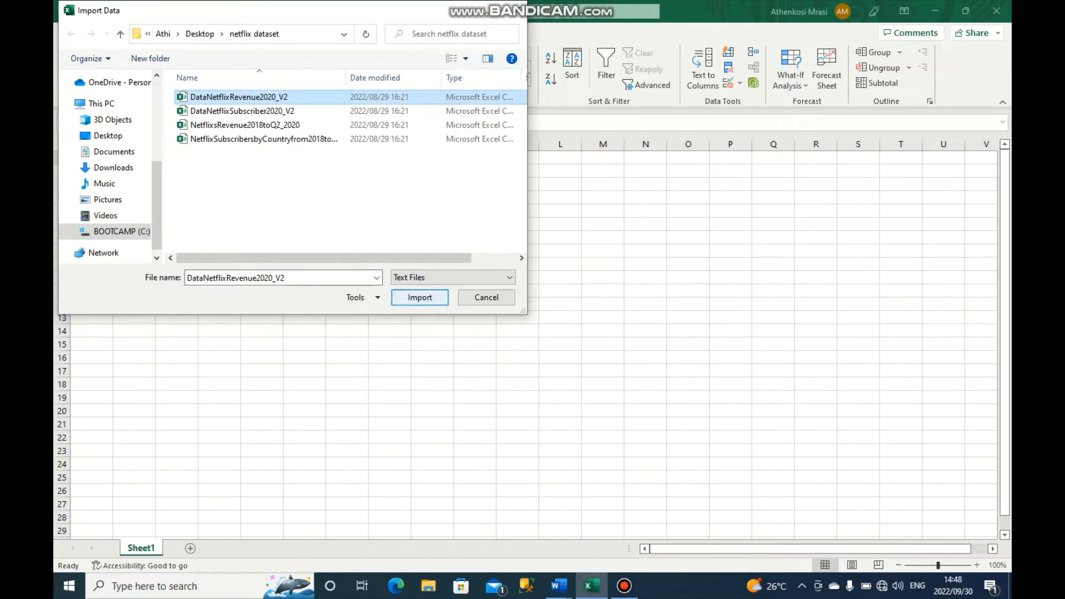
{"action": "left_click", "coordinate": [420, 297]}
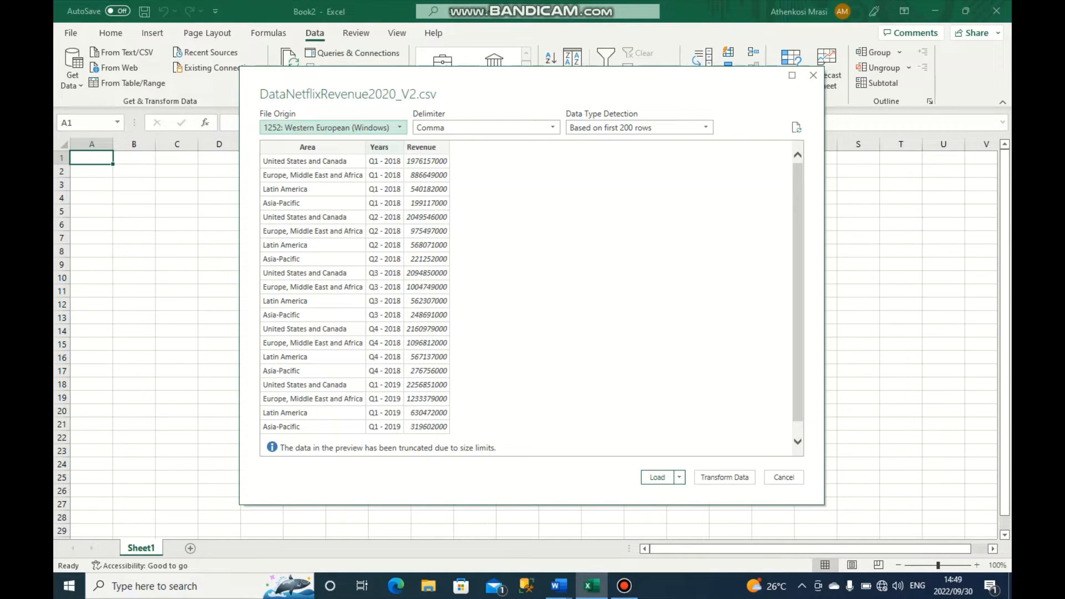
{"action": "mouse_move", "coordinate": [469, 87]}
{"action": "left_mouse_down"}
{"action": "mouse_move", "coordinate": [489, 101]}
{"action": "mouse_move", "coordinate": [473, 78]}
{"action": "left_mouse_up"}
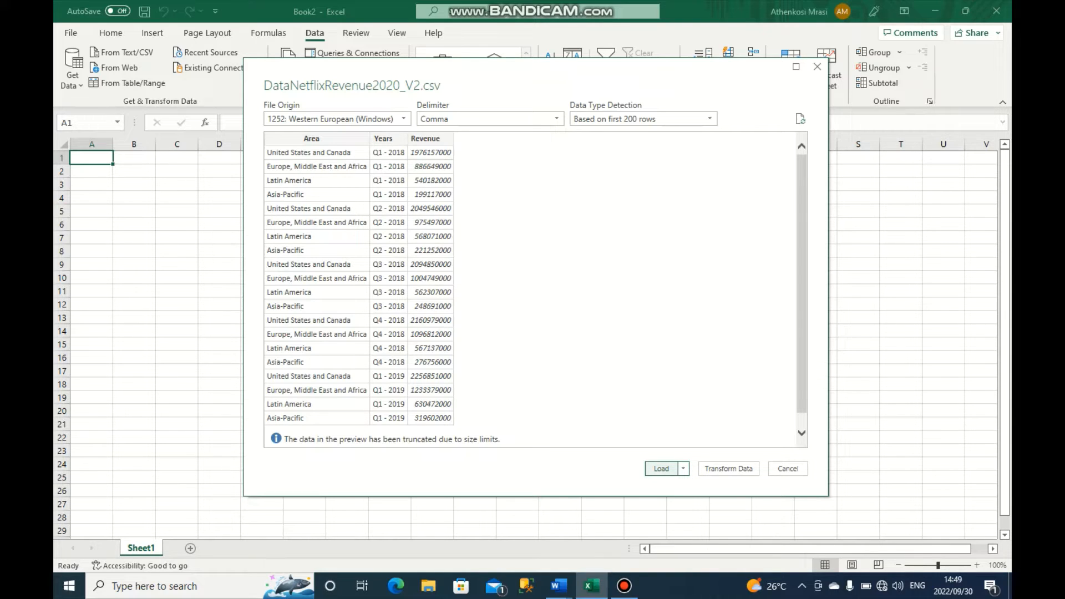
{"action": "left_click", "coordinate": [729, 469]}
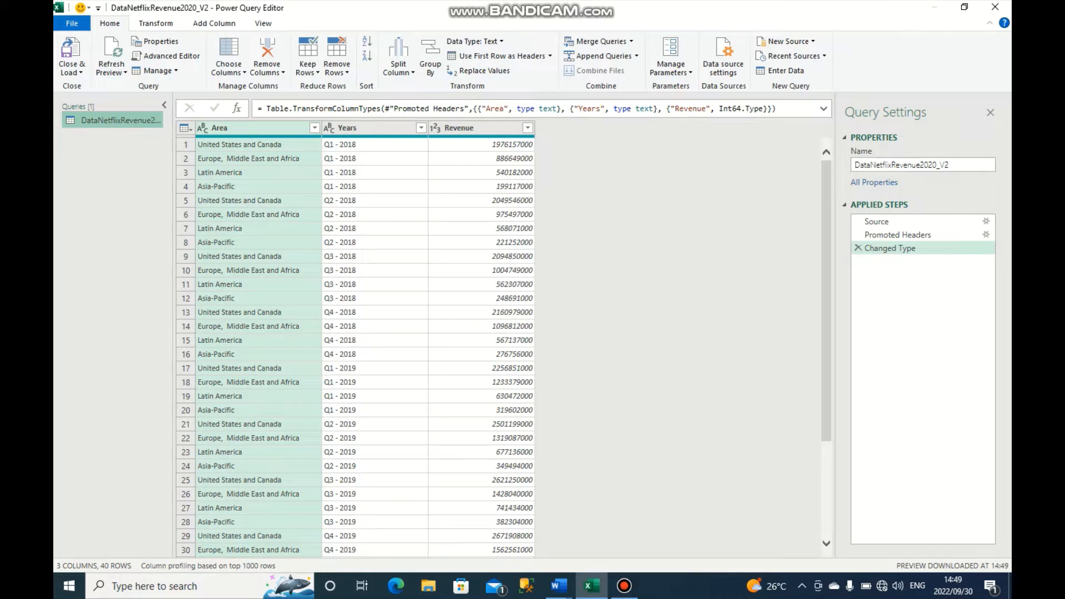
Step: Split the Years column by the custom delimiter "-" at each occurrence of the delimiter
{"action": "left_click", "coordinate": [366, 128]}
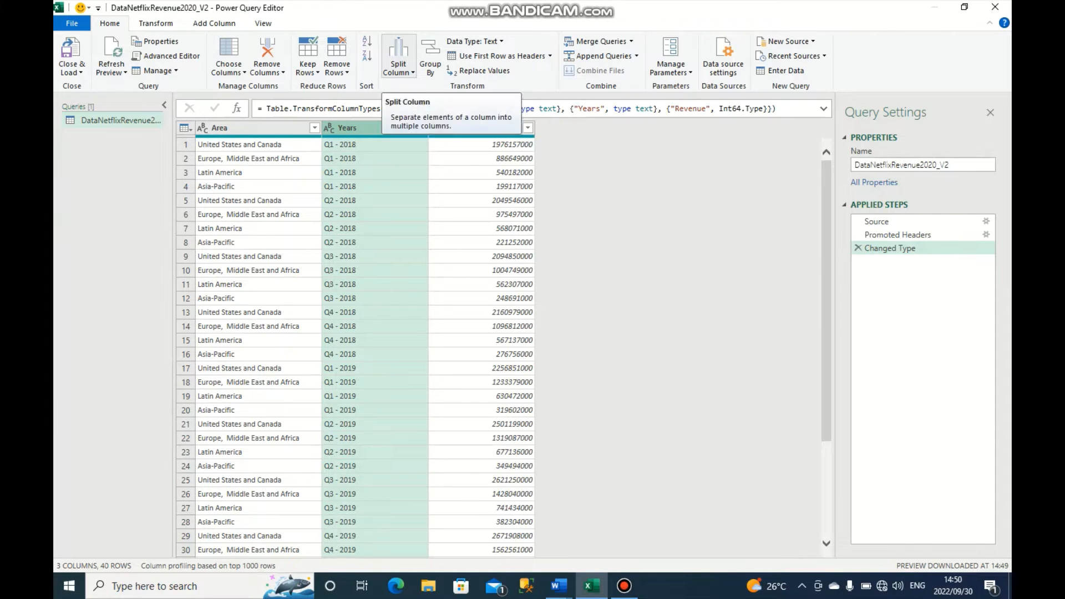
{"action": "left_click", "coordinate": [399, 66]}
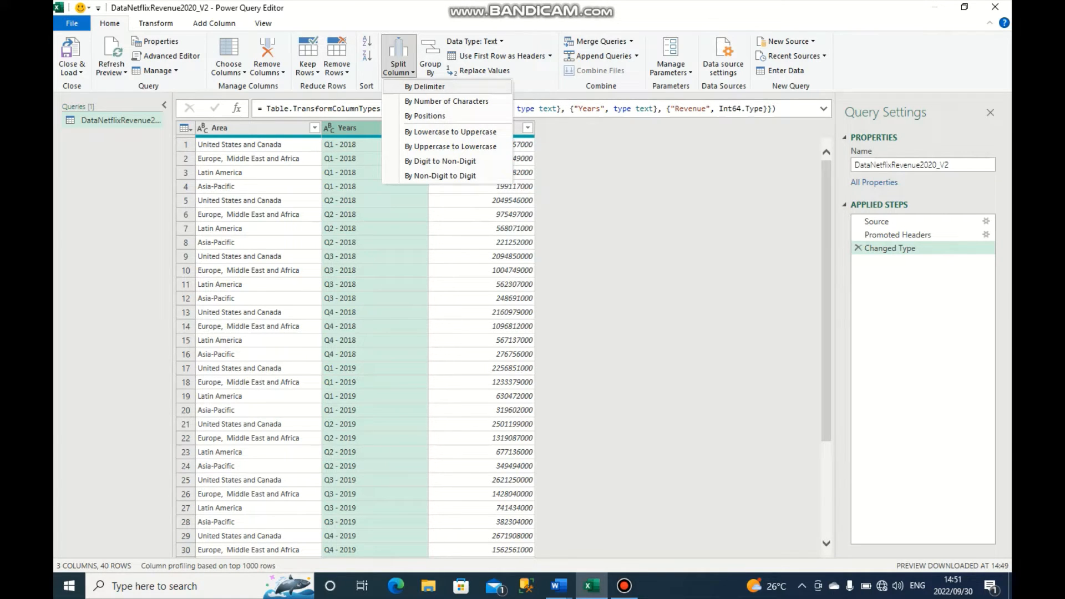
{"action": "left_click", "coordinate": [426, 87]}
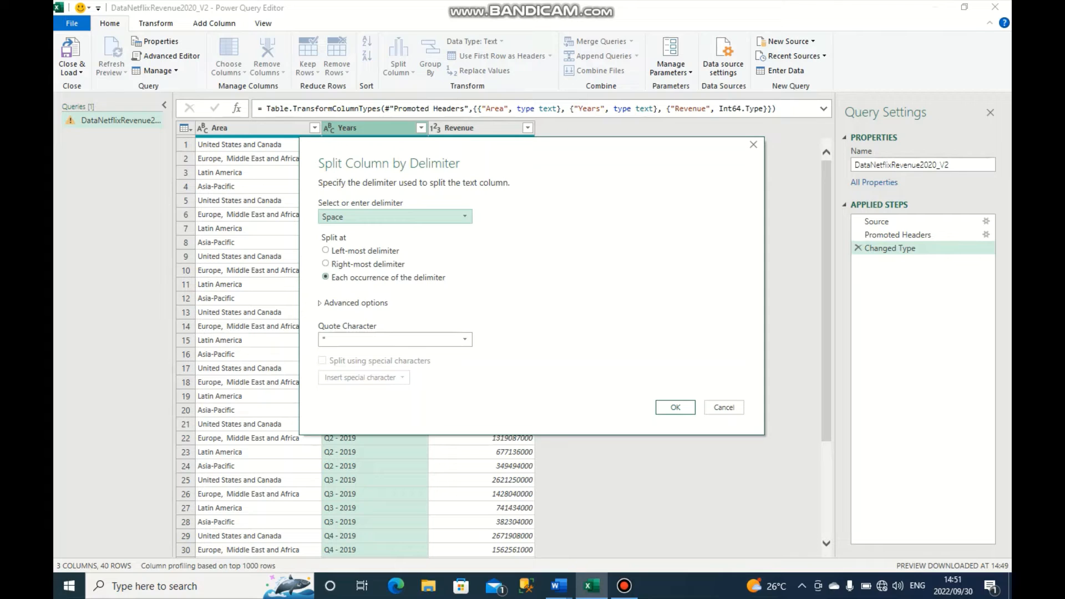
{"action": "left_click", "coordinate": [355, 278]}
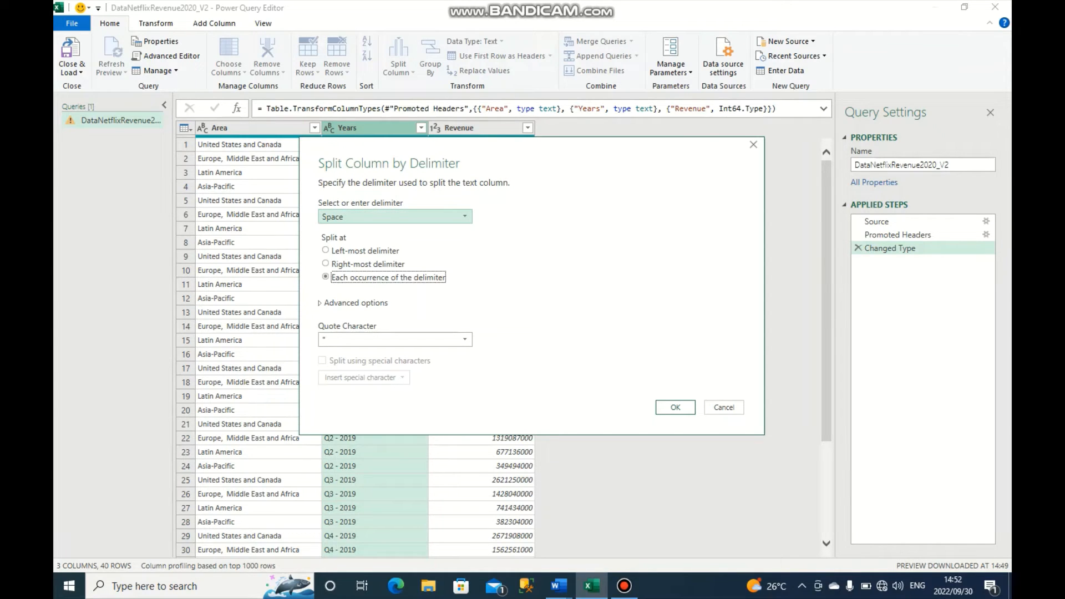
{"action": "left_click", "coordinate": [395, 217]}
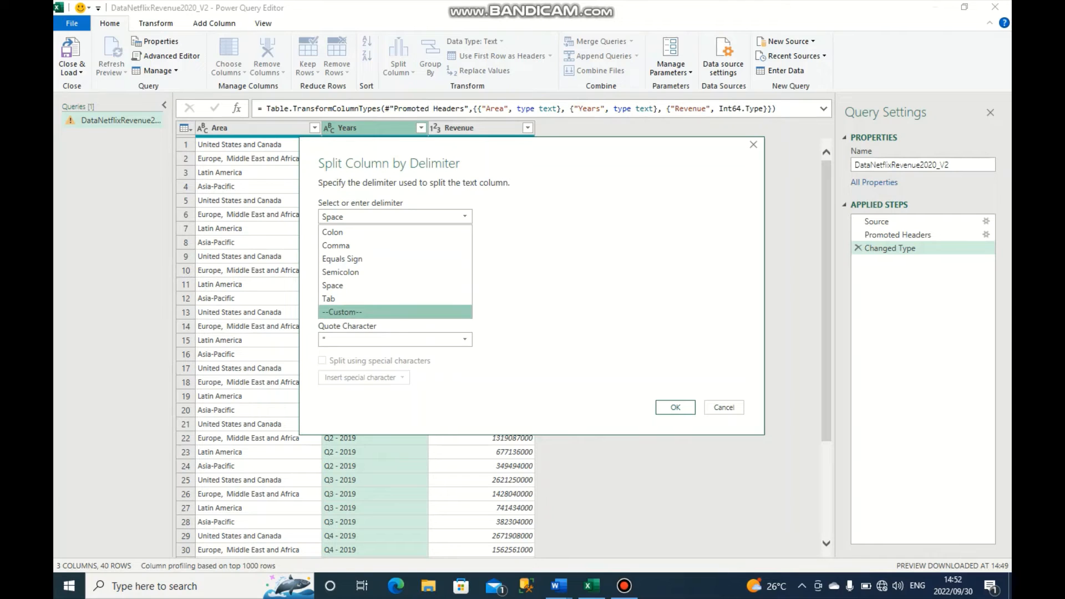
{"action": "left_click", "coordinate": [342, 312]}
{"action": "left_click", "coordinate": [396, 235]}
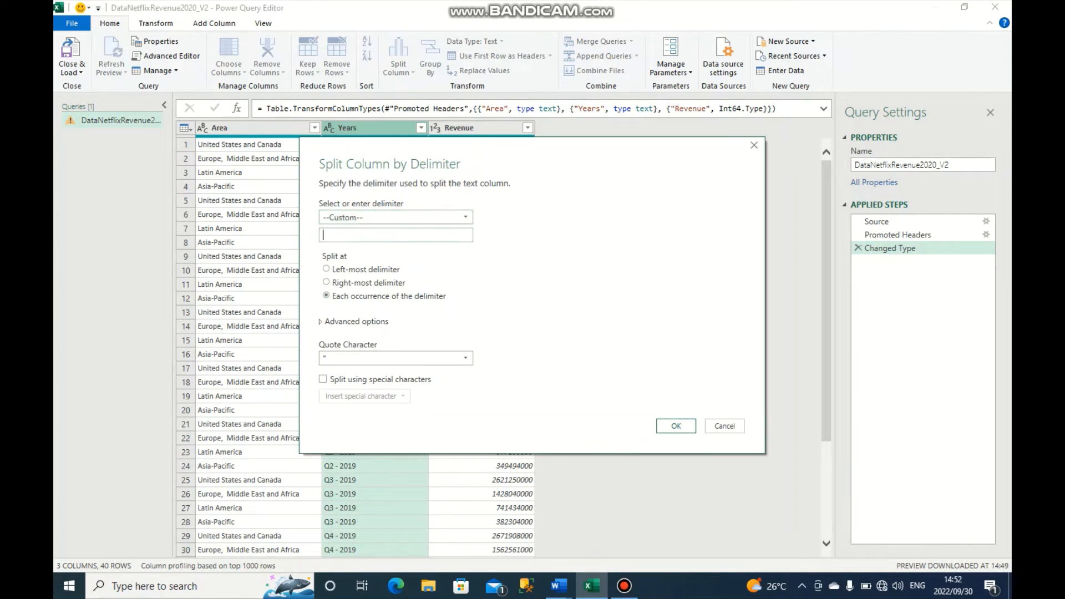
{"action": "type", "text": "-"}
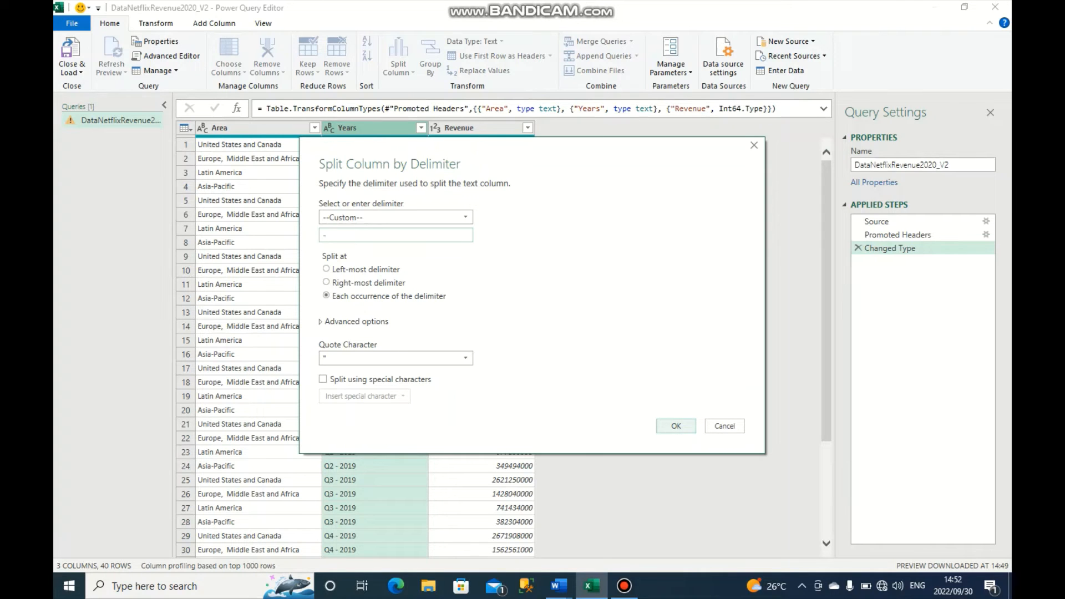
{"action": "left_click", "coordinate": [675, 426]}
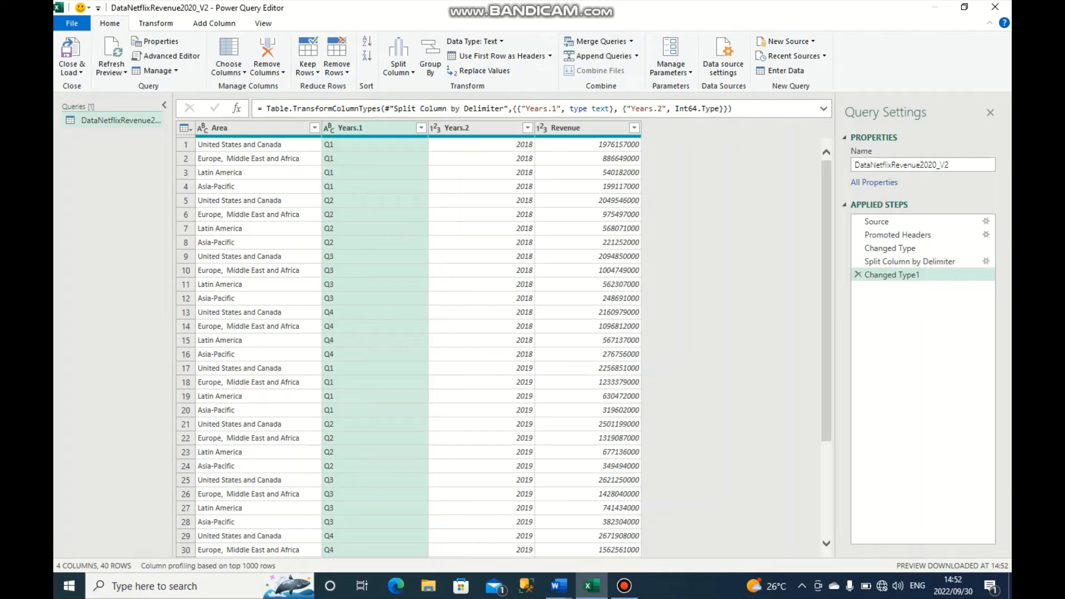
Step: Rename the Years.1 column as Quarter
{"action": "double_click", "coordinate": [350, 128]}
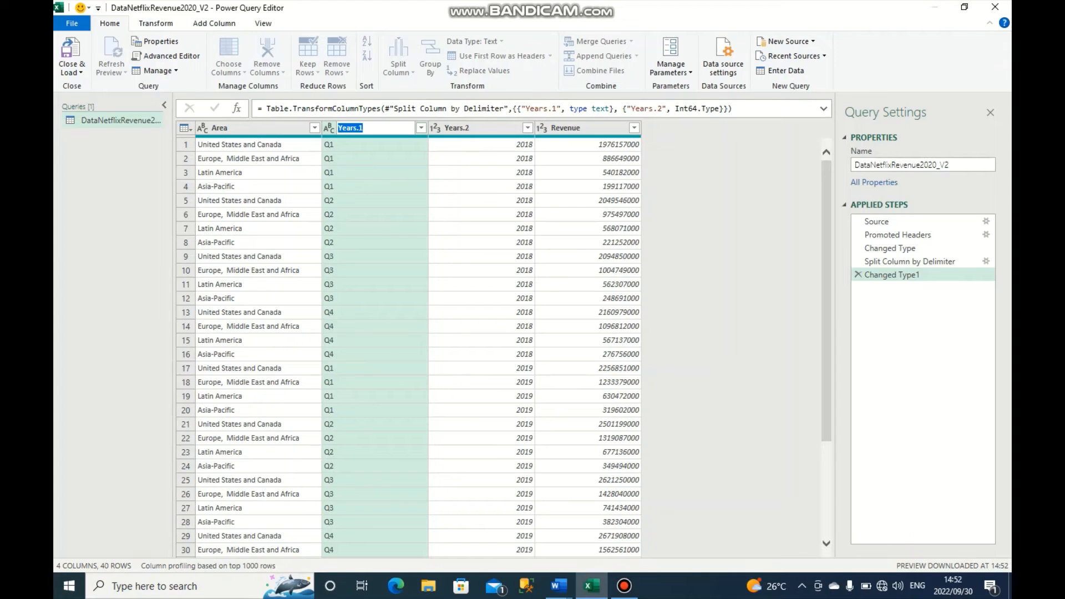
{"action": "type", "text": "Quarter"}
{"action": "key", "text": "Return"}
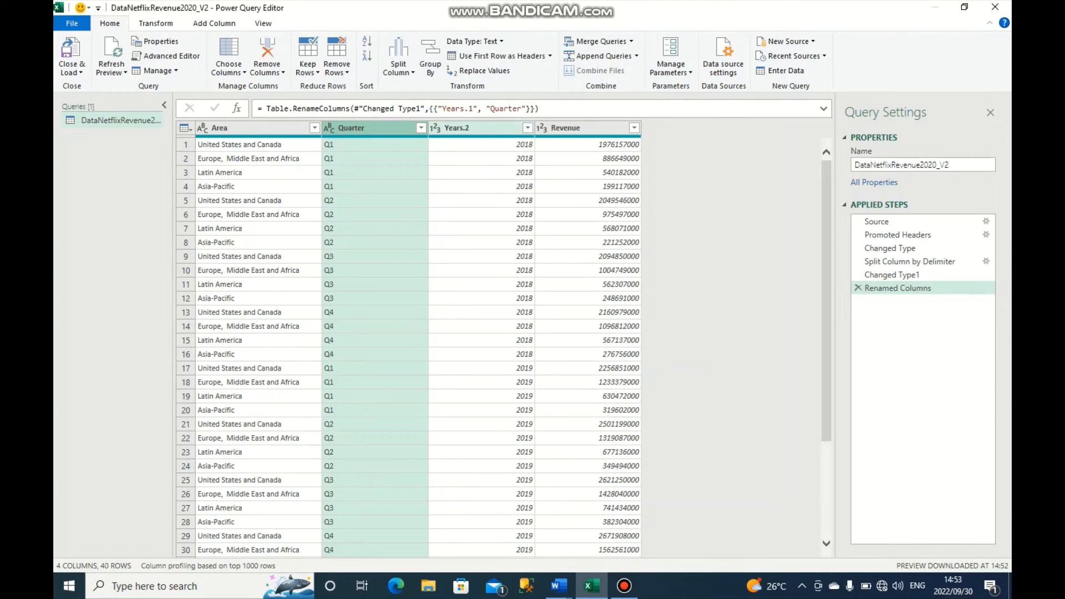
Step: Rename the Years.2 column as Years
{"action": "double_click", "coordinate": [469, 129]}
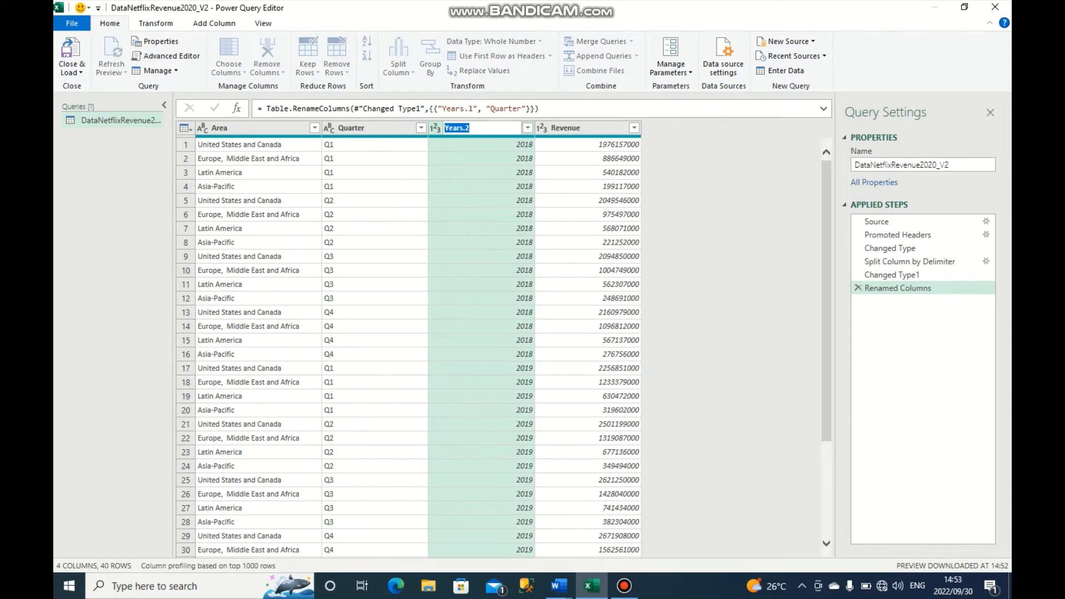
{"action": "left_click", "coordinate": [470, 128]}
{"action": "key", "text": "BackSpace"}
{"action": "key", "text": "BackSpace"}
{"action": "key", "text": "Return"}
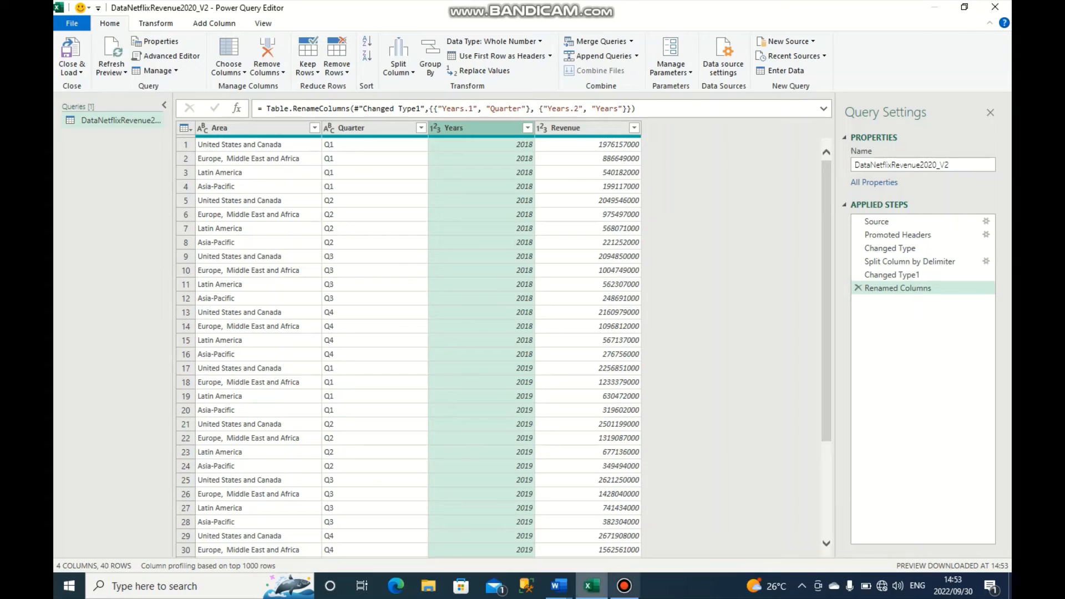
{"action": "left_click", "coordinate": [624, 585]}
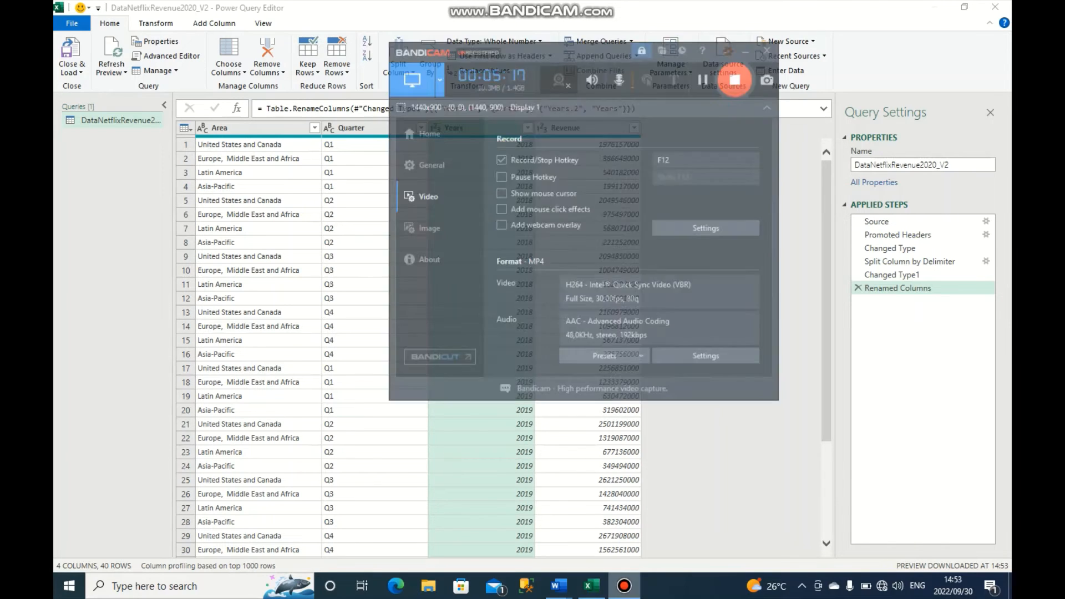
Step: Change the data type of the Revenue column to Currency, following the Renamed Columns step
{"action": "left_click", "coordinate": [897, 288]}
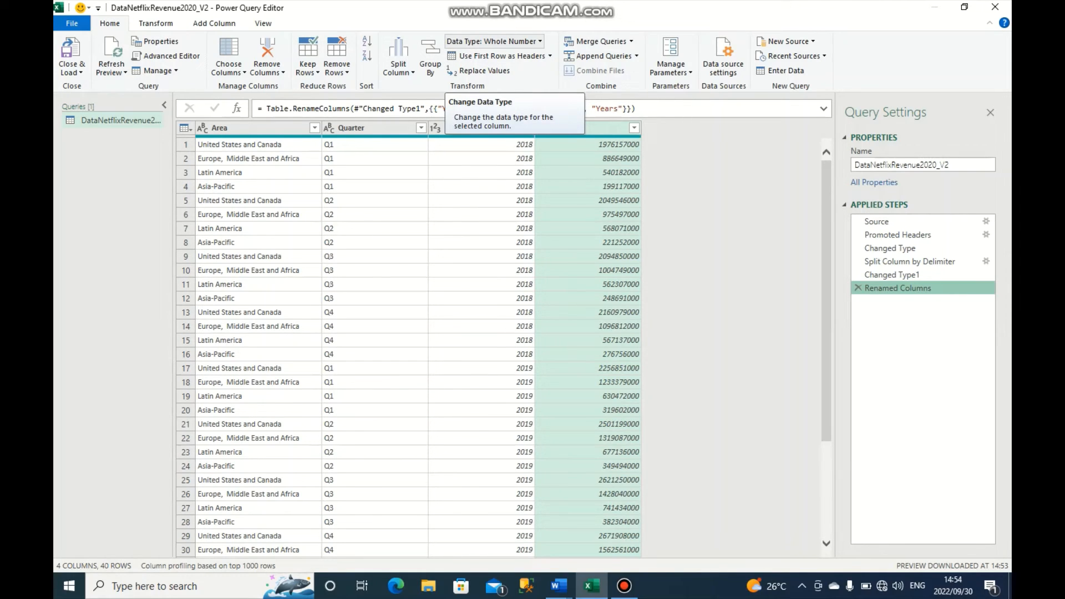
{"action": "left_click", "coordinate": [494, 41]}
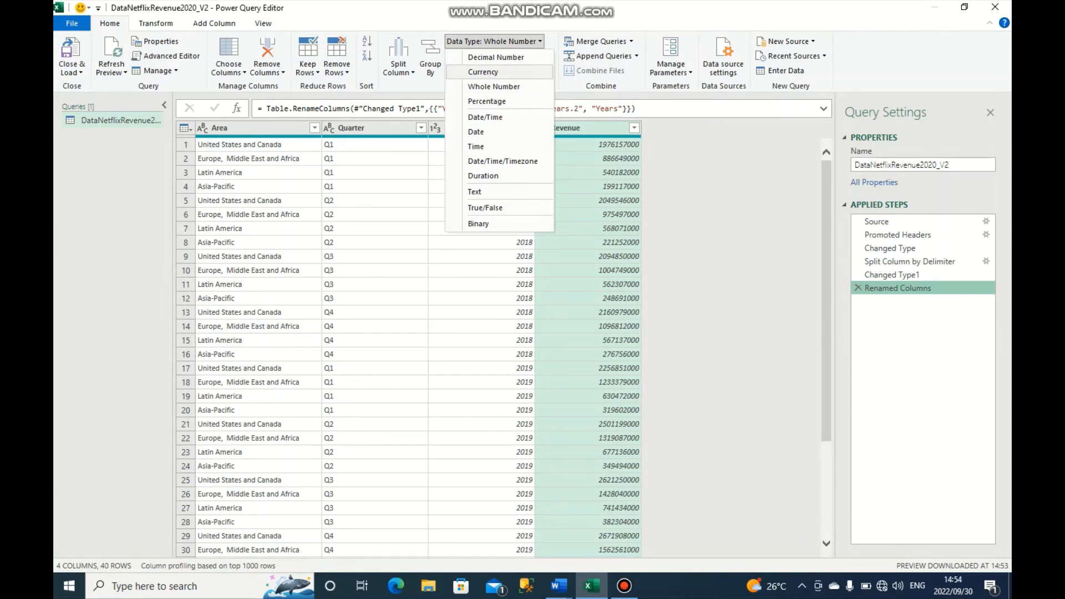
{"action": "left_click", "coordinate": [482, 71]}
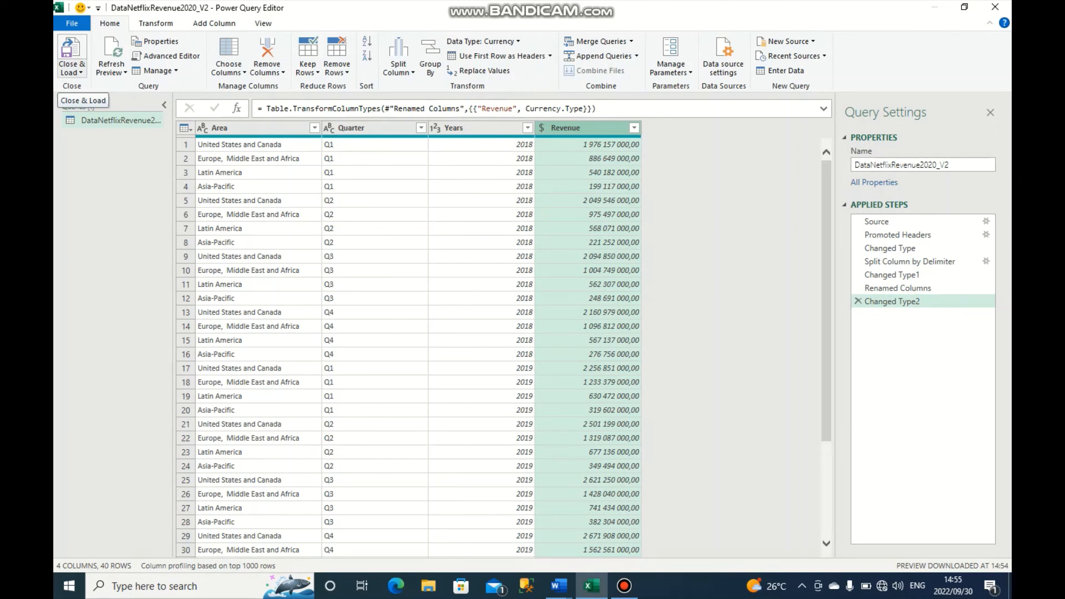
Step: Close the query editor and load the transformed query as a table on a new worksheet
{"action": "left_click", "coordinate": [72, 72]}
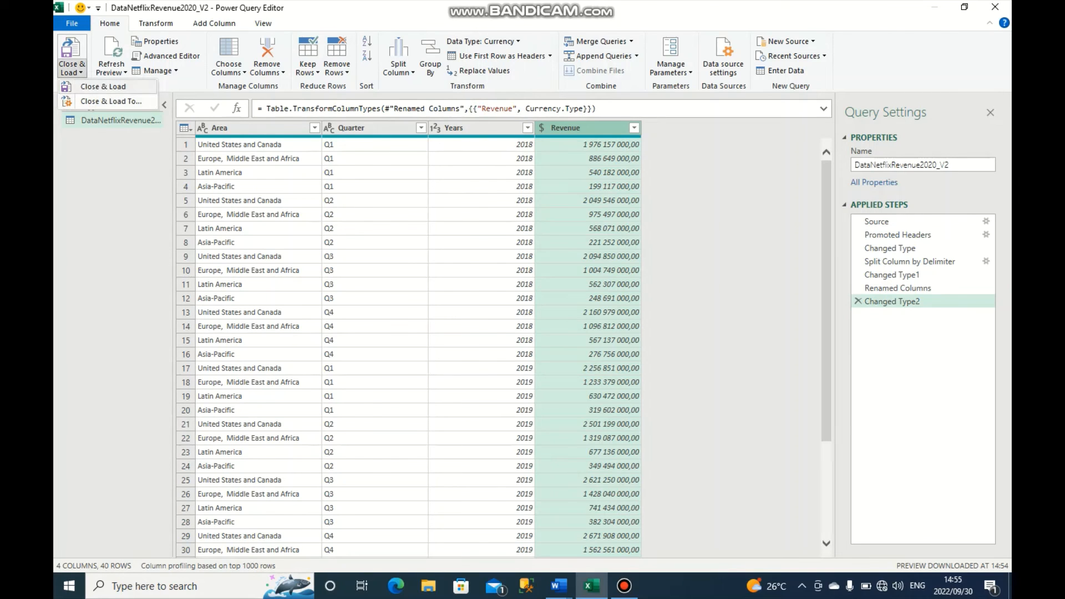
{"action": "left_click", "coordinate": [111, 101]}
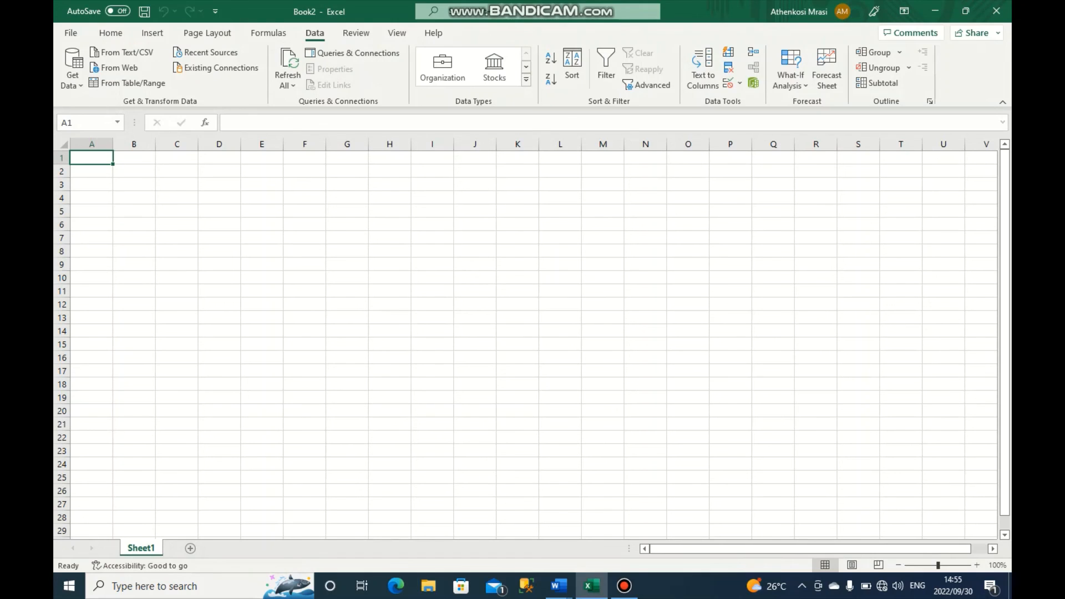
{"action": "mouse_move", "coordinate": [624, 586]}
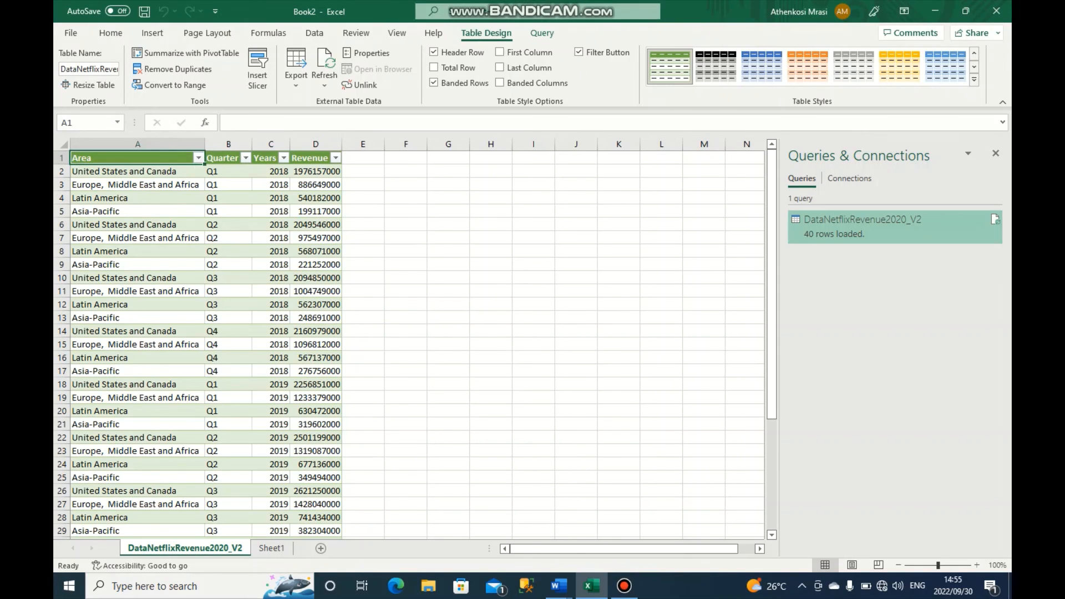
{"action": "left_click_drag", "start_coordinate": [772, 284], "coordinate": [772, 409]}
{"action": "left_click_drag", "start_coordinate": [772, 518], "coordinate": [772, 407]}
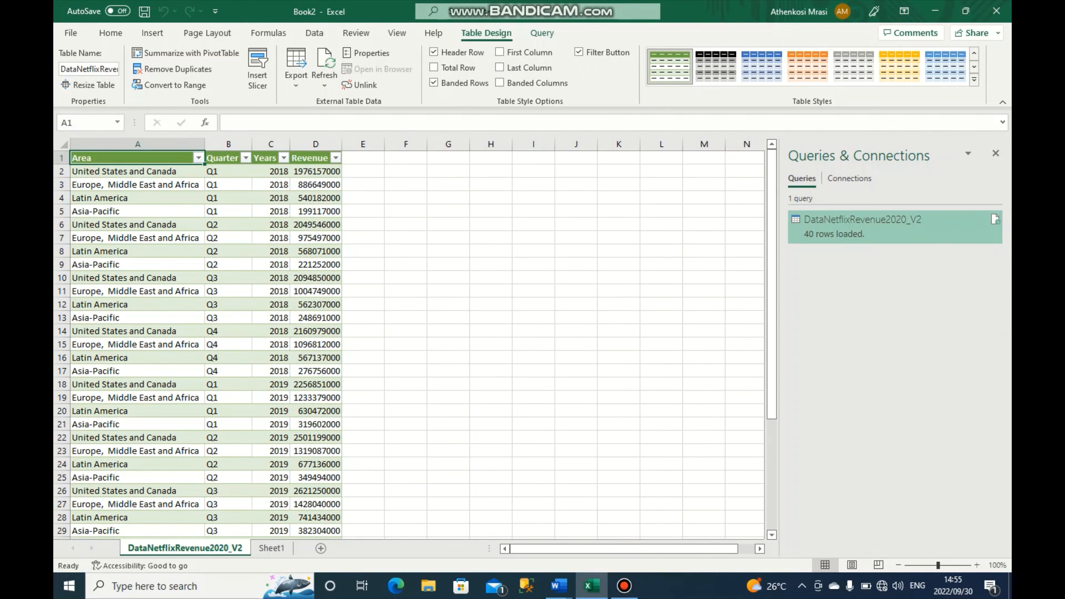